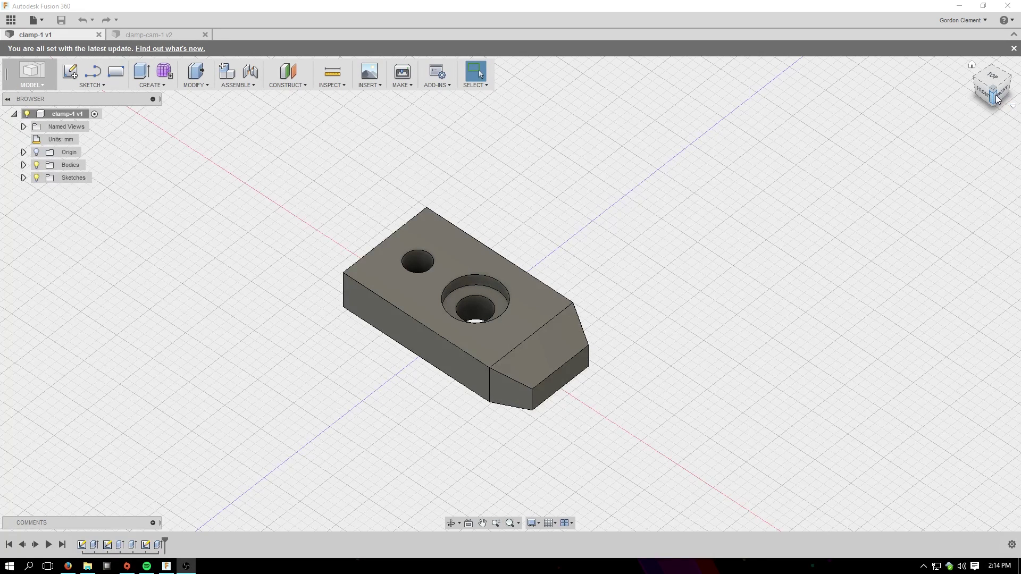
Bring up the clamp-cam-1 design and inspect the three clamps above the round base from several angles
mouse_move(508, 292)
middle_mouse_down("shift")
mouse_move(479, 298)
mouse_move(537, 296)
mouse_move(505, 296)
middle_mouse_up("shift")
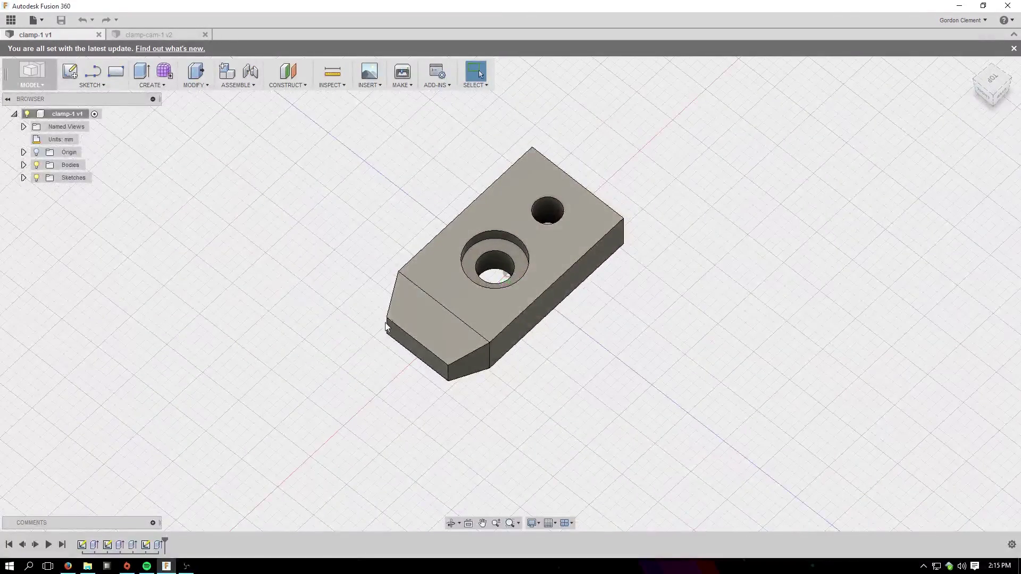
left_click(141, 34)
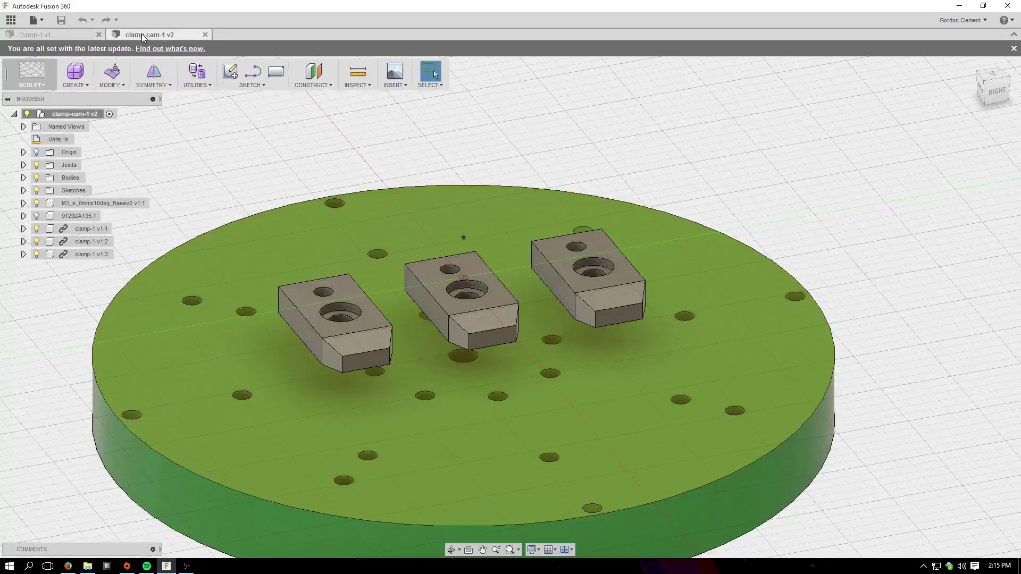
middle_click_drag(509, 306, 583, 285, "shift")
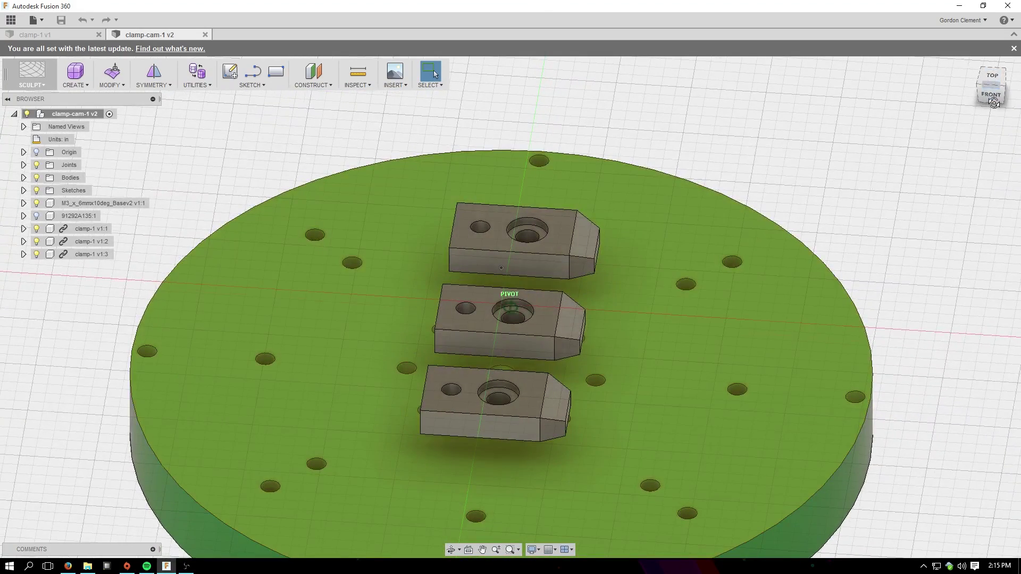
middle_click_drag(510, 307, 537, 301, "shift")
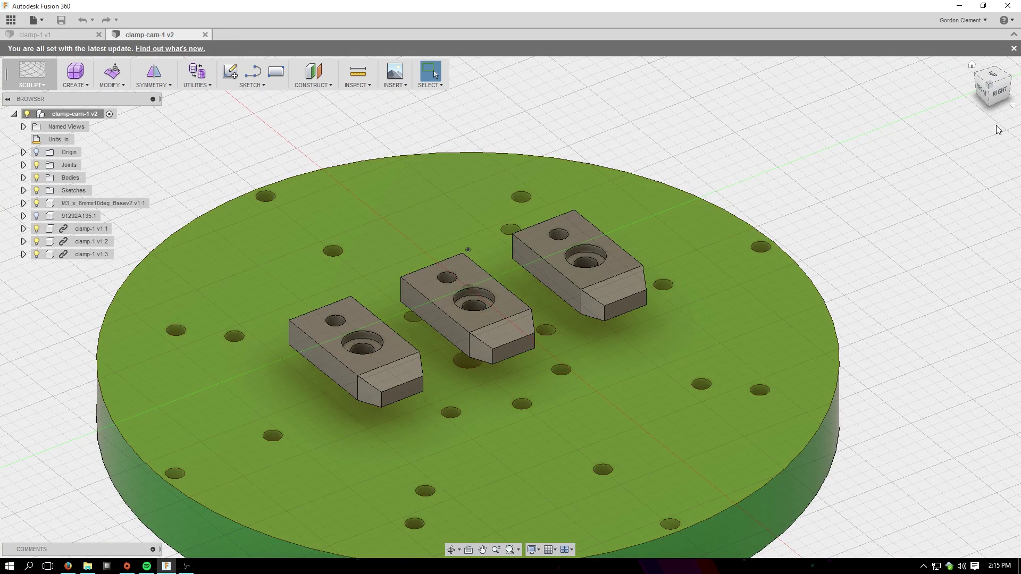
left_click(1002, 81)
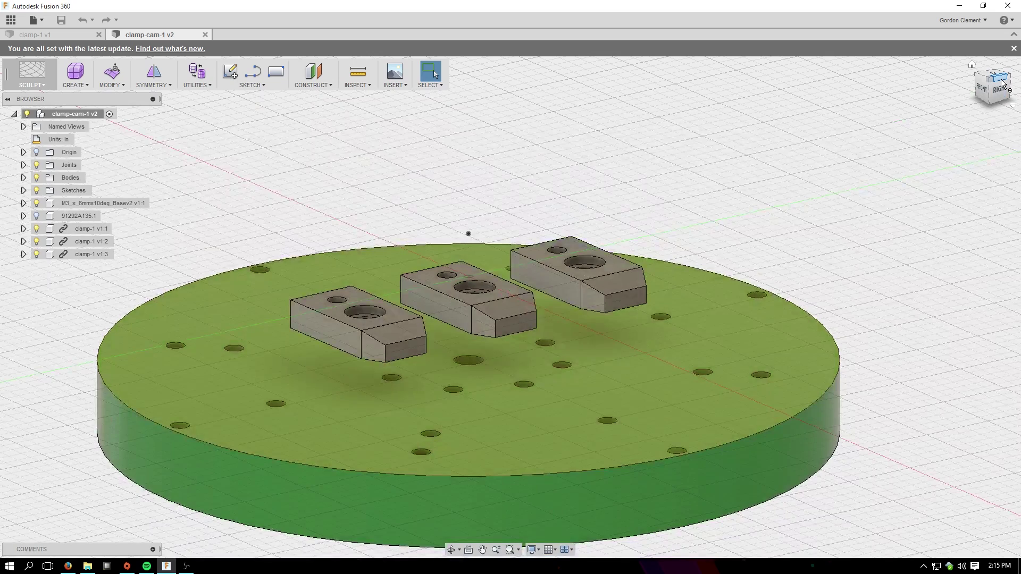
left_click_drag(998, 88, 993, 104)
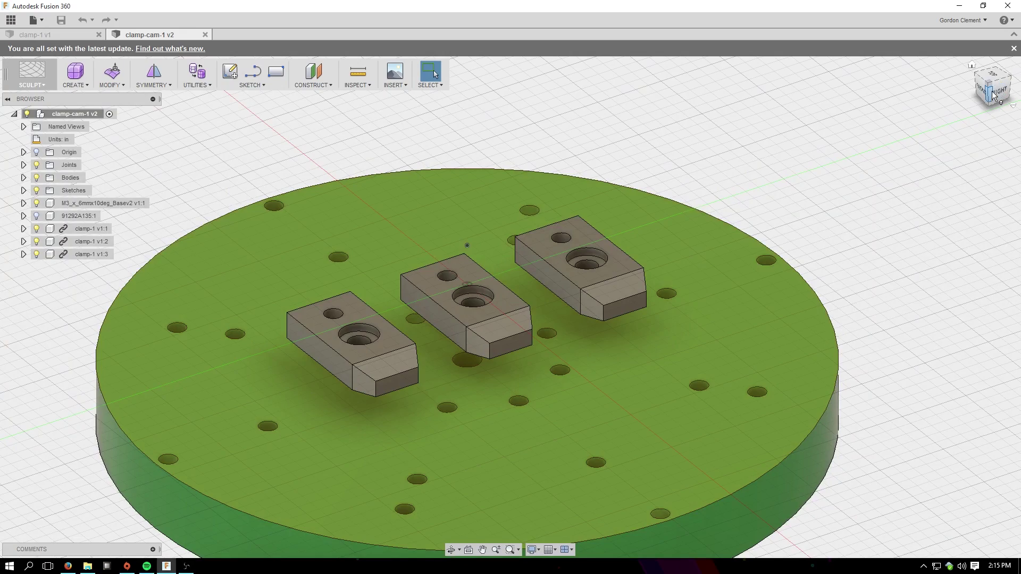
left_click_drag(998, 99, 1005, 84)
left_click(1002, 87)
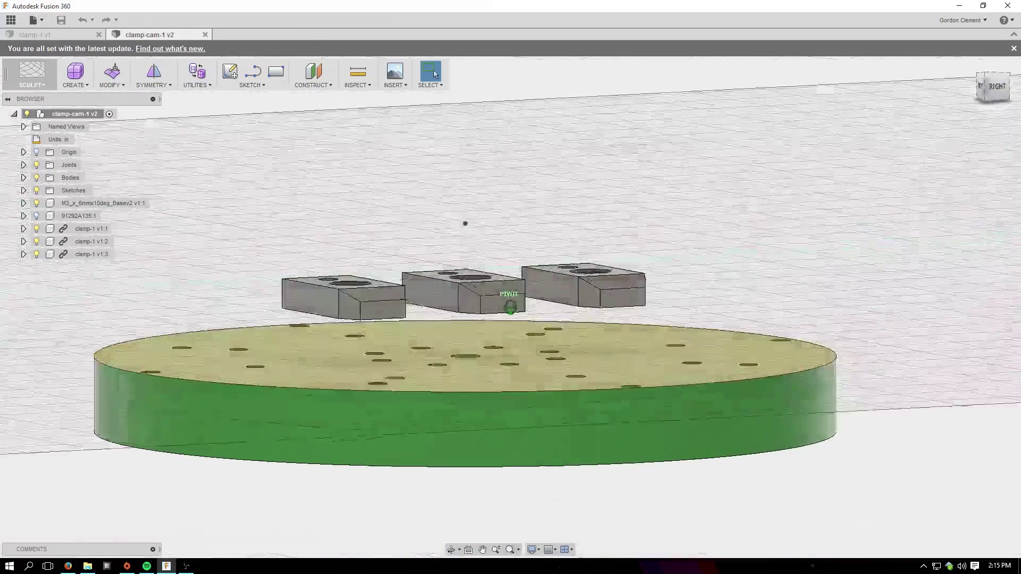
Switch to the CAM workspace and examine Setup2's stock around the three clamps
left_click(46, 84)
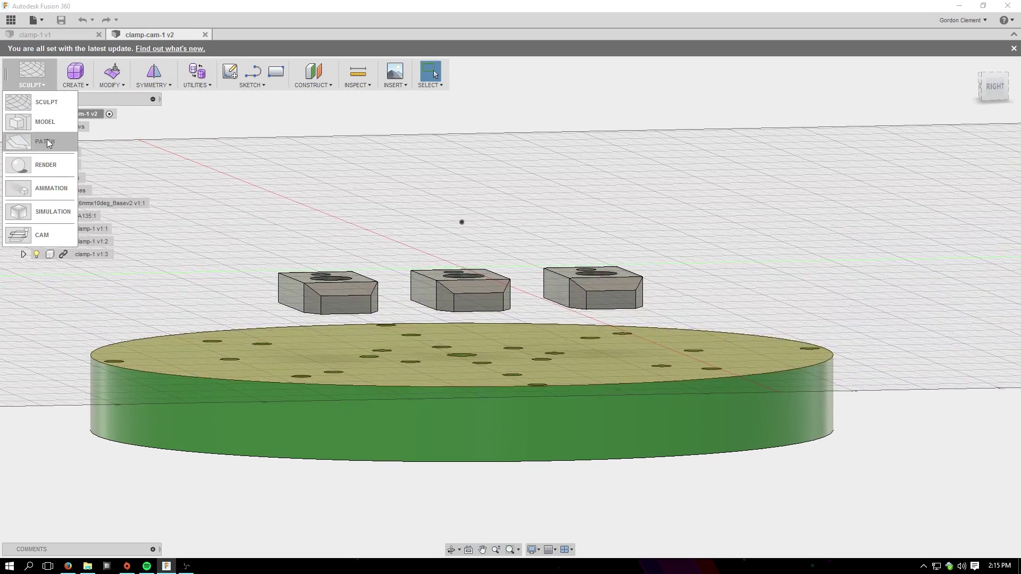
left_click(49, 231)
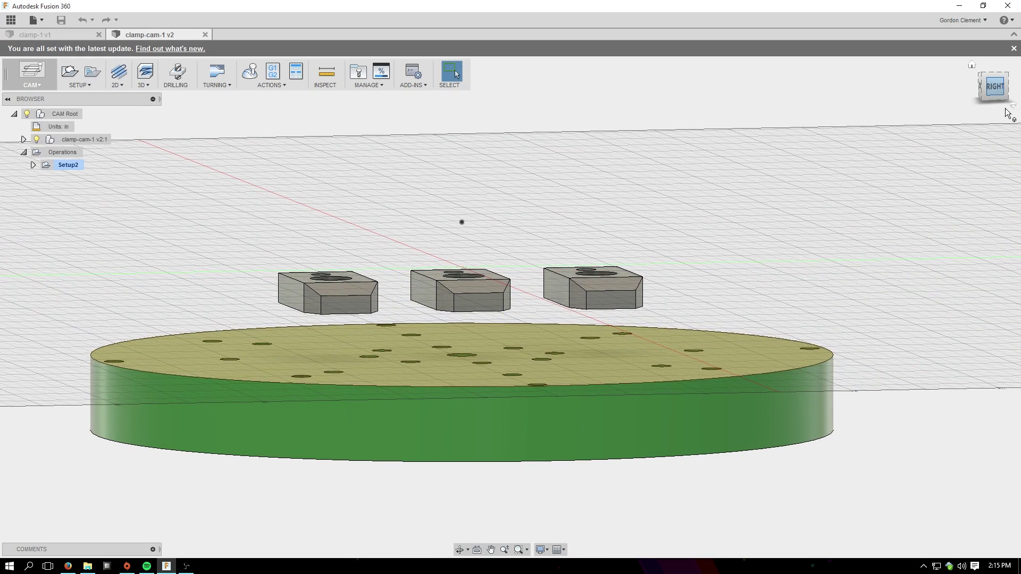
left_click(988, 79)
left_click(68, 165)
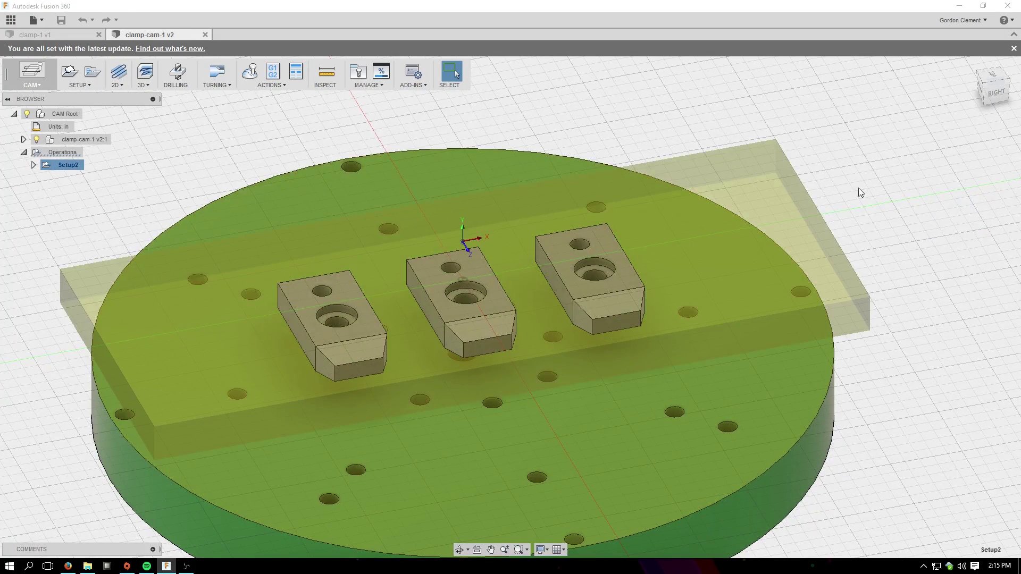
middle_click_drag(861, 193, 903, 223, "shift")
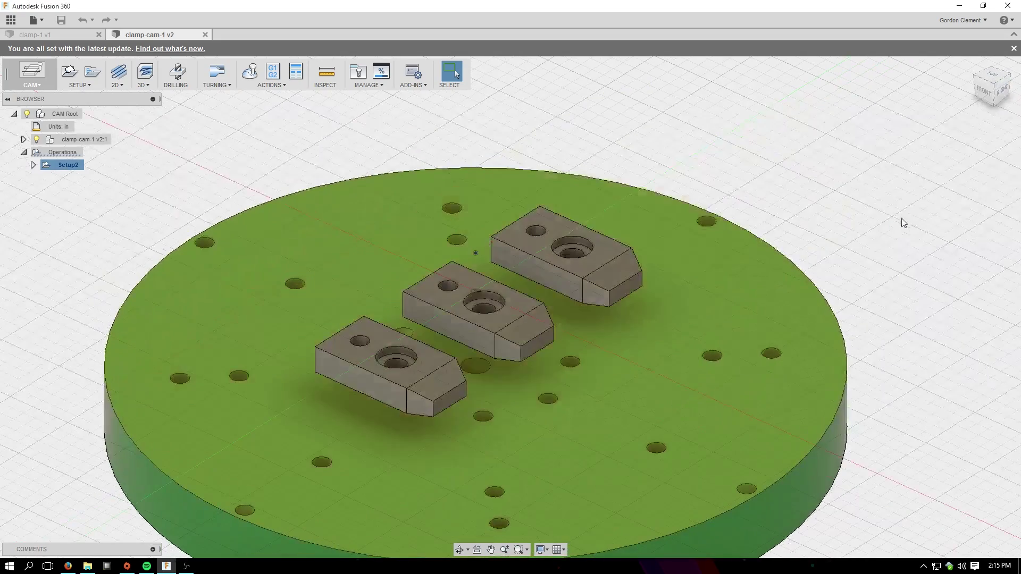
left_click(53, 167)
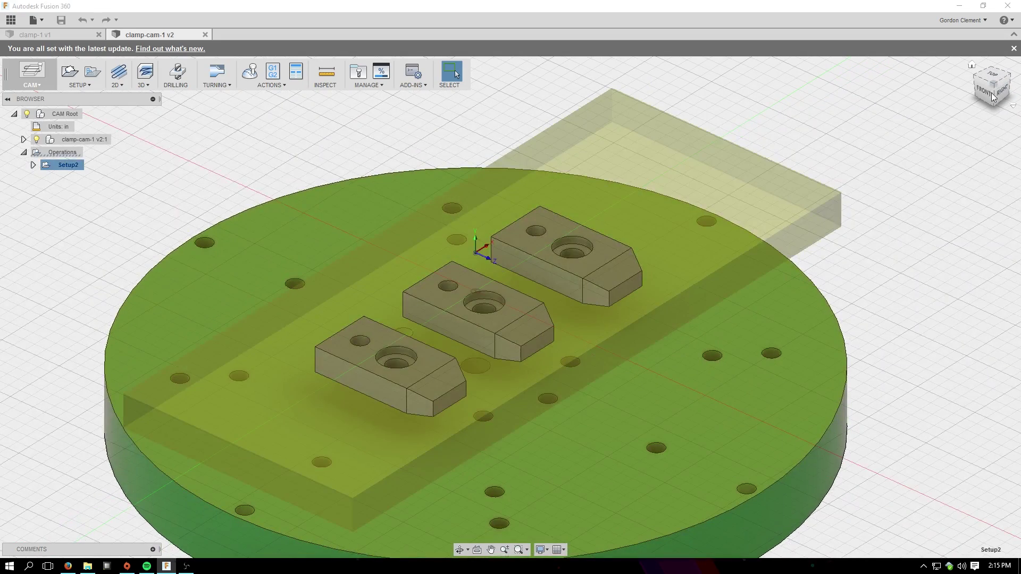
mouse_move(992, 97)
left_mouse_down()
mouse_move(988, 113)
mouse_move(993, 99)
left_mouse_up()
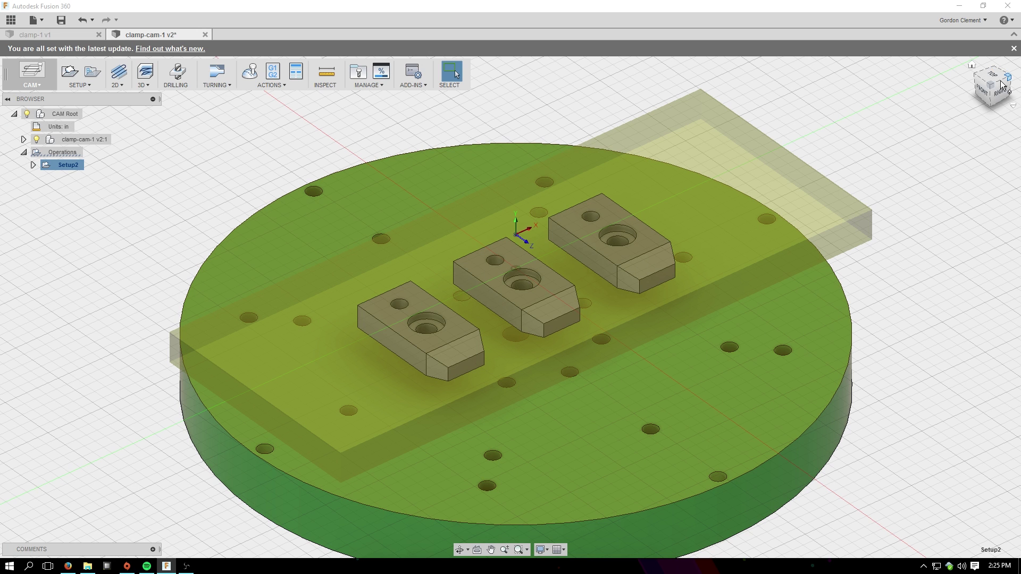
Expand Setup2 and examine the 2D Contour3 toolpath around the clamps up close
left_click(33, 165)
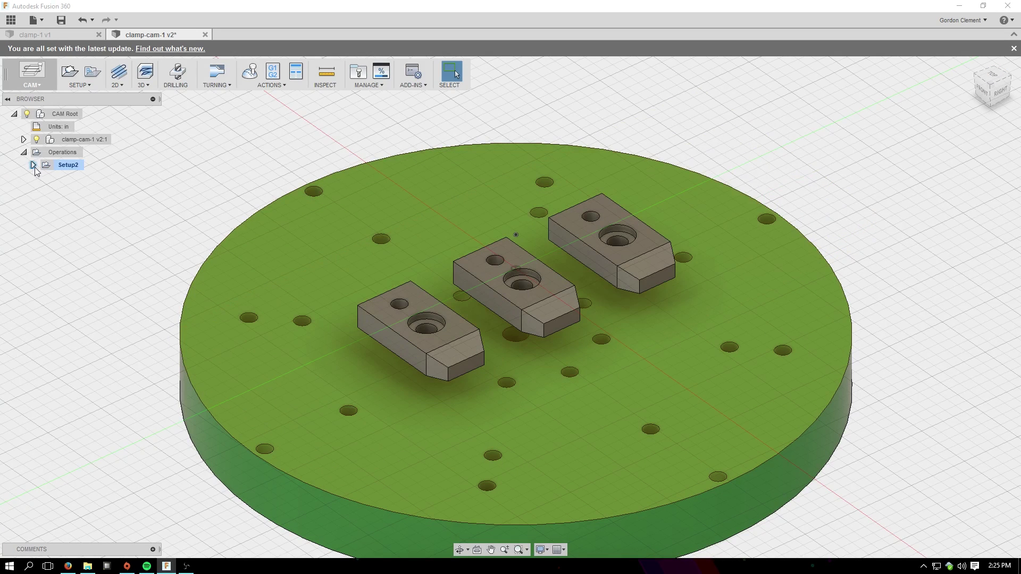
left_click(80, 179)
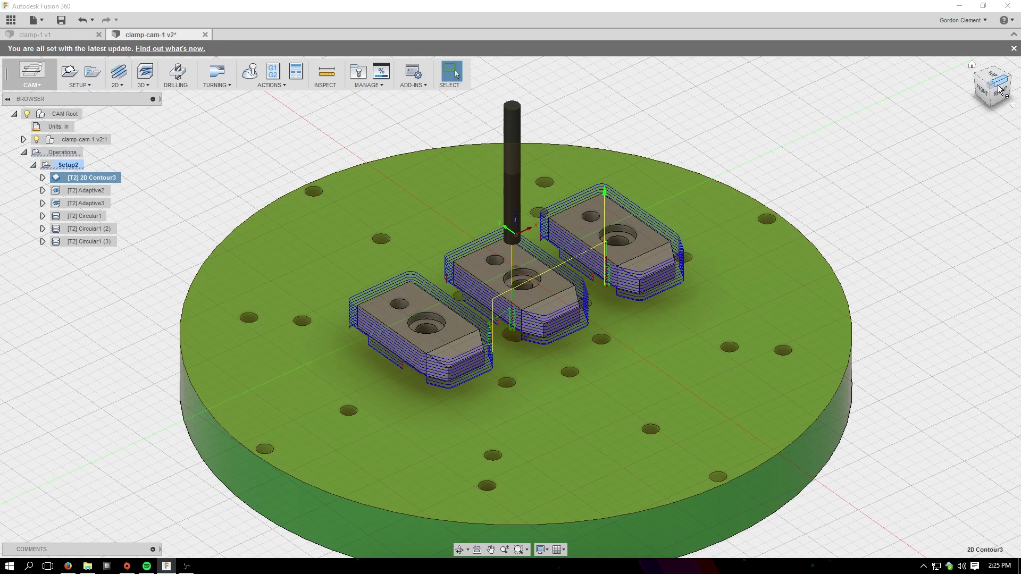
left_click_drag(992, 80, 579, 334)
scroll(564, 340, "up", 5)
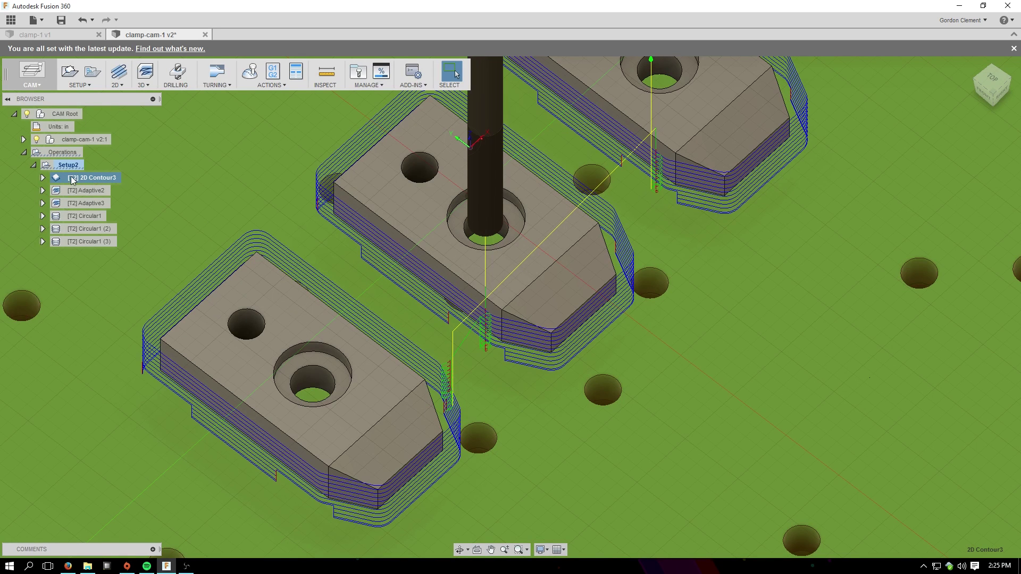
Open the 2D Contour3 operation for editing and review its heights, passes and multiple depths settings
right_click(100, 178)
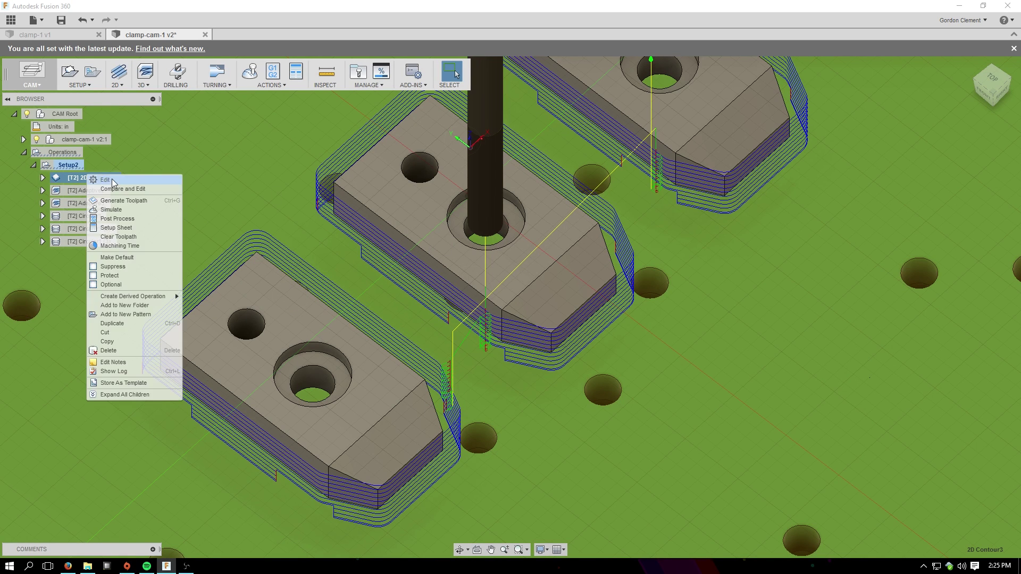
left_click(114, 181)
left_click(128, 242)
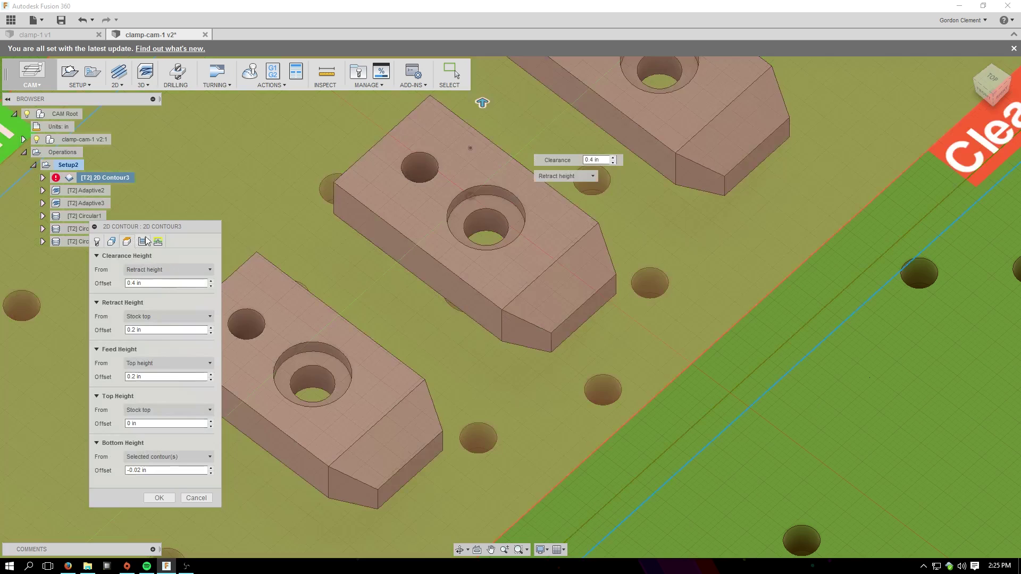
left_click(142, 241)
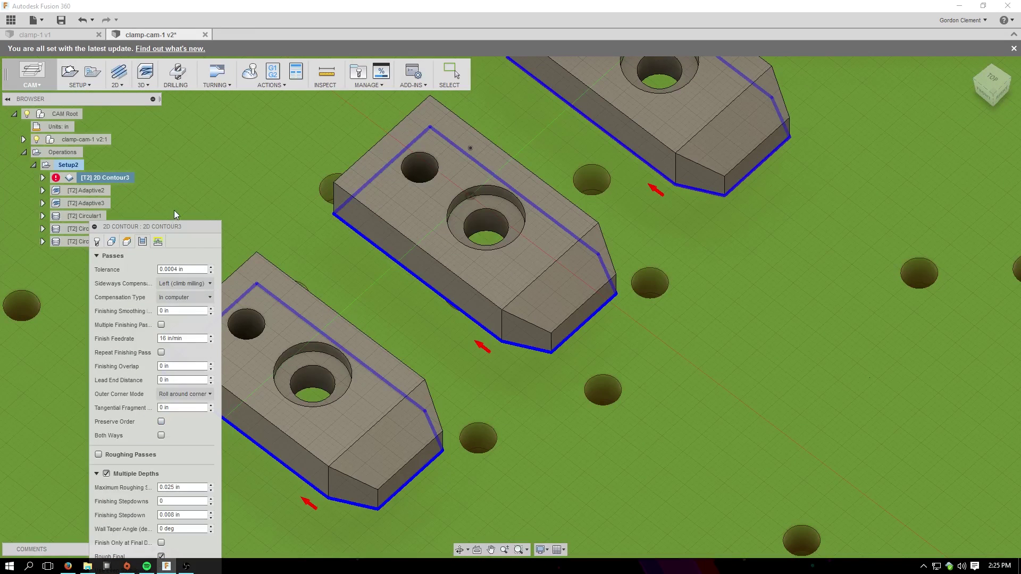
left_click_drag(180, 228, 231, 134)
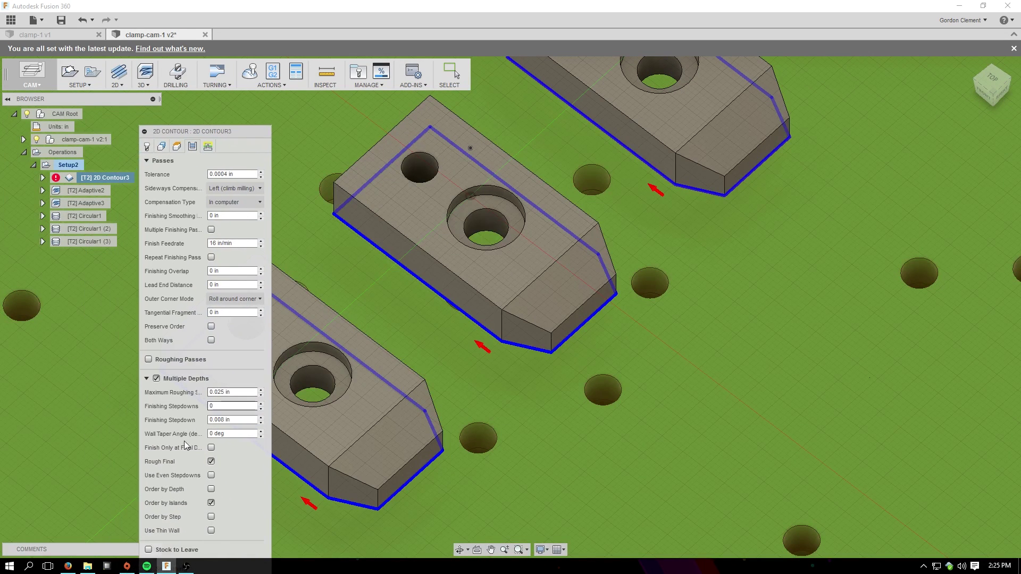
scroll(227, 486, "down", 2)
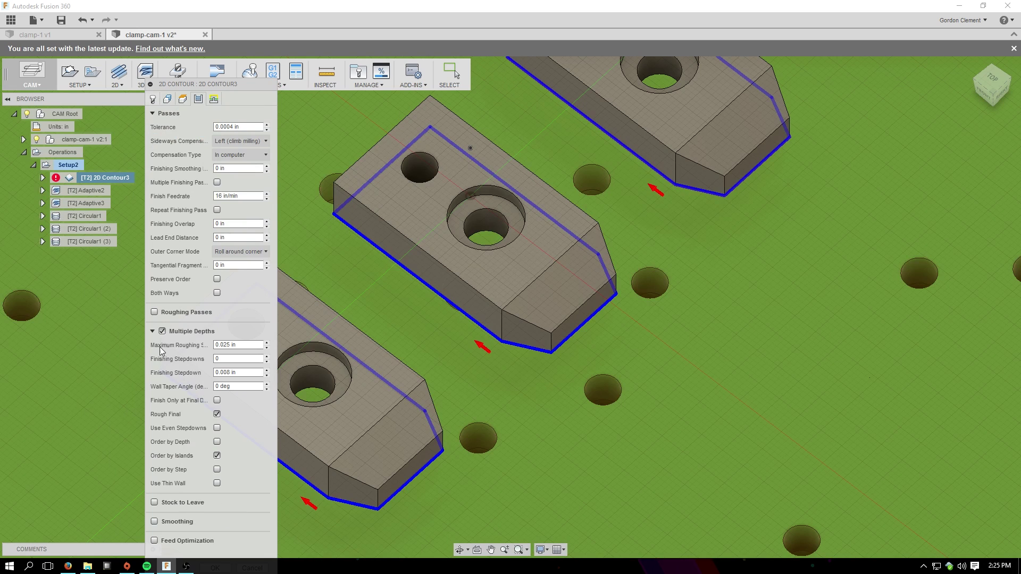
Check the 2D Contour3 geometry, including its contour chains and tab dimensions, and accept the operation
left_click(168, 100)
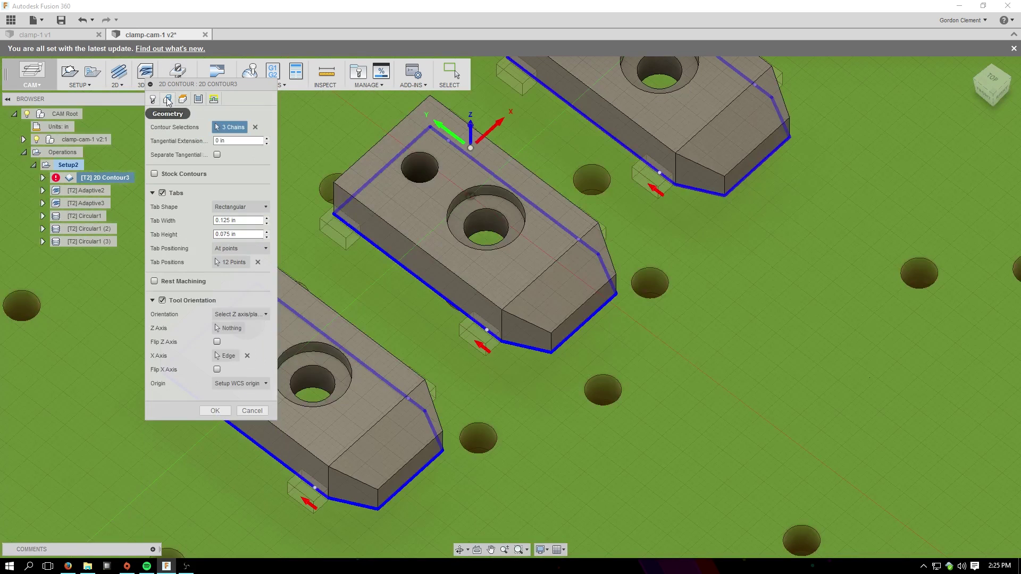
left_click(242, 234)
left_click_drag(993, 81, 1010, 73)
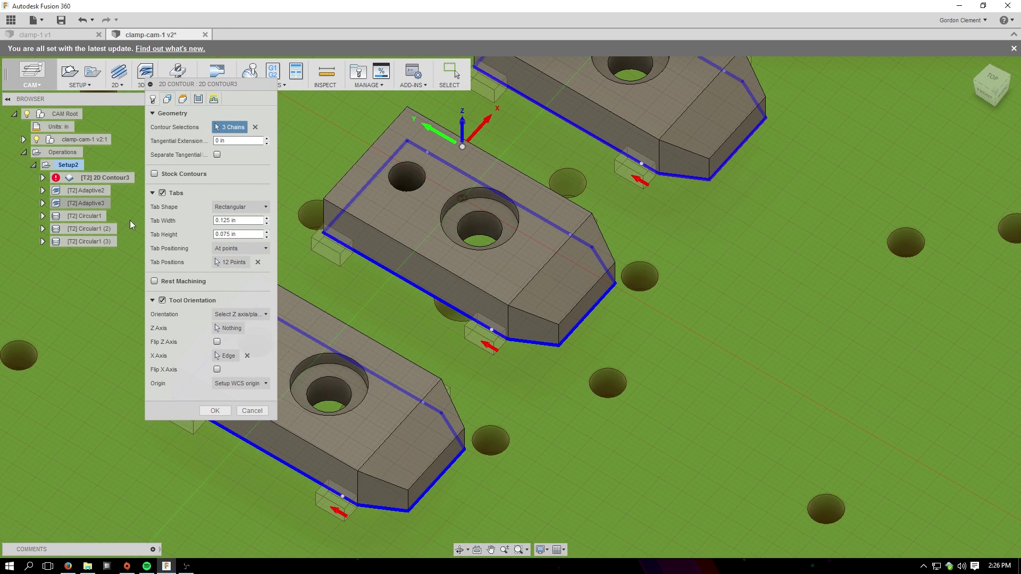
left_click(215, 411)
Display the Adaptive2 toolpath and examine how it clears the top faces of the three clamps
left_click(95, 190)
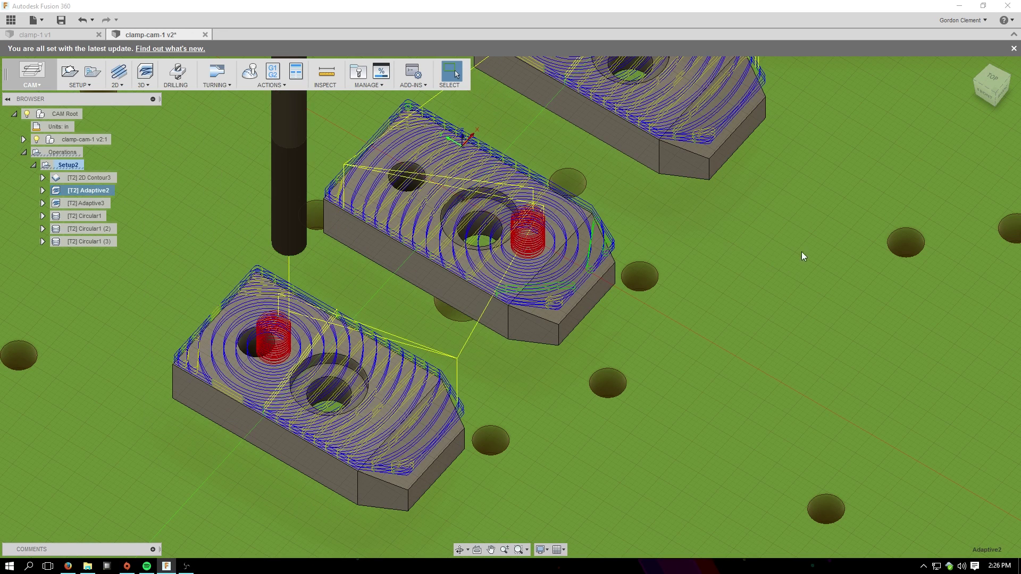
mouse_move(510, 306)
middle_mouse_down("shift")
mouse_move(564, 298)
mouse_move(532, 335)
middle_mouse_up("shift")
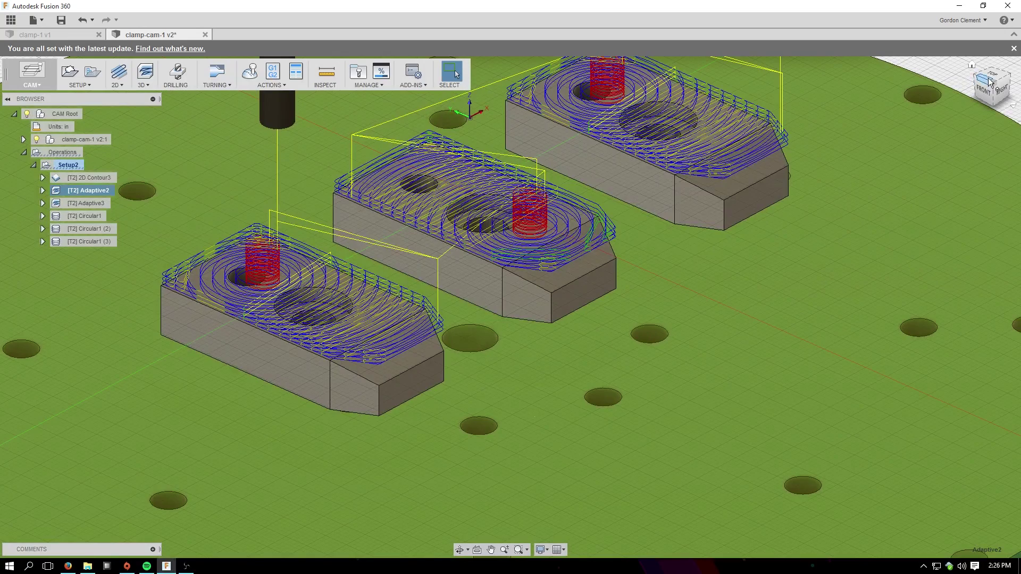
scroll(416, 356, "down", 2)
scroll(416, 356, "down", 3)
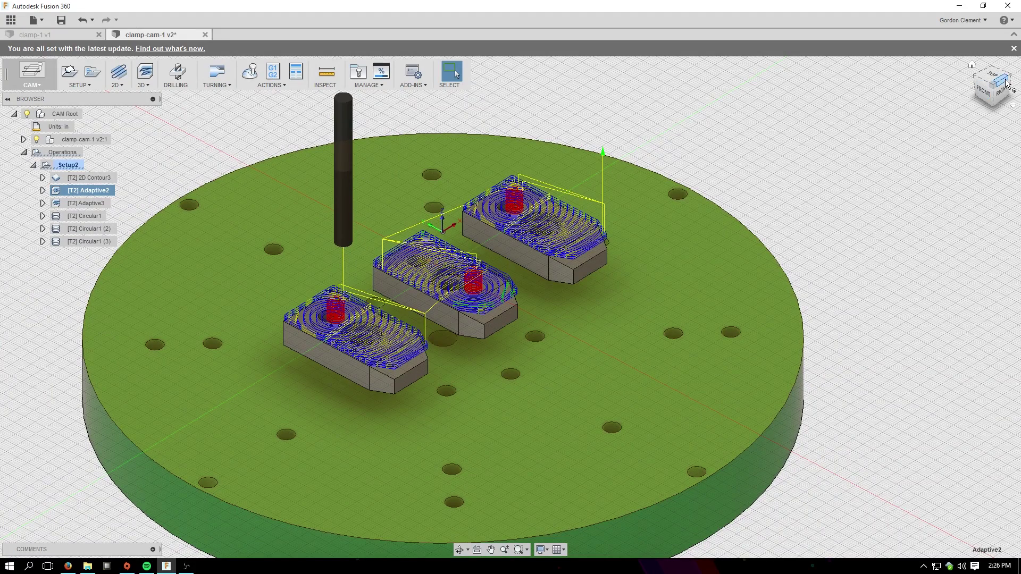
scroll(420, 362, "down", 2)
scroll(418, 369, "up", 4)
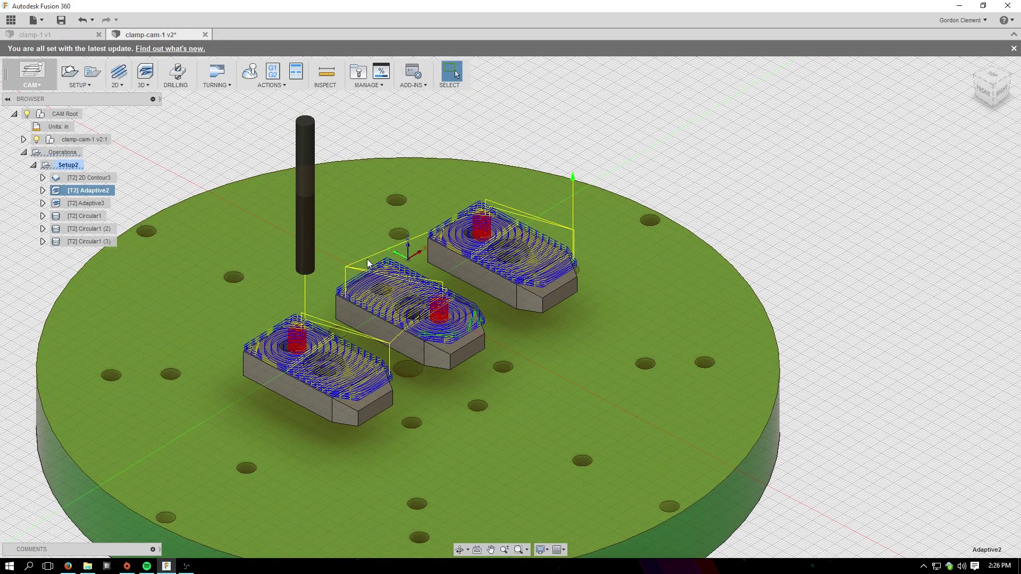
scroll(378, 399, "up", 2)
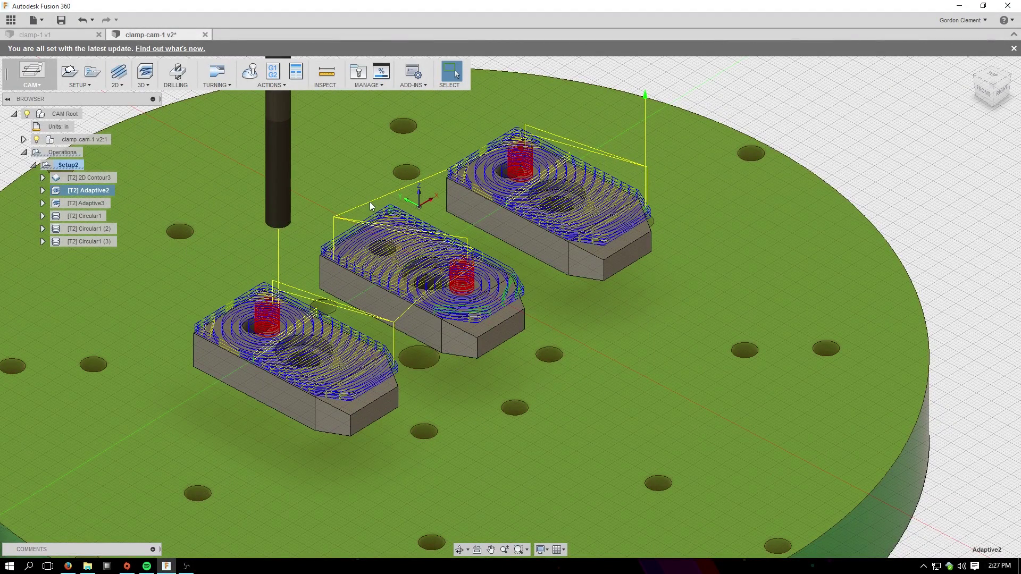
Display the Adaptive3 toolpath and examine its tilted cuts on the clamps' sloped nose faces
left_click(87, 205)
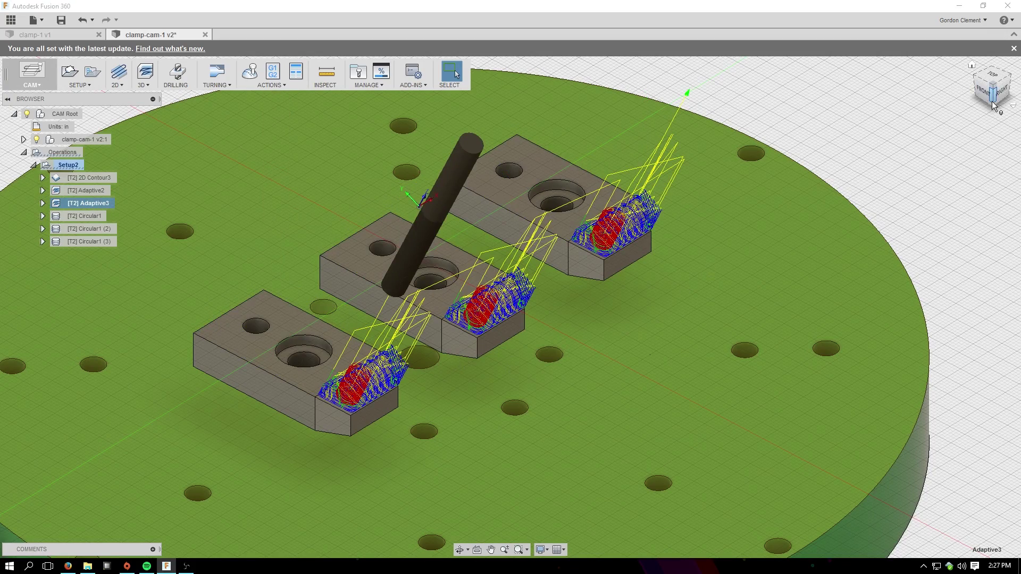
middle_click_drag(688, 279, 873, 175, "shift")
scroll(371, 387, "up", 5)
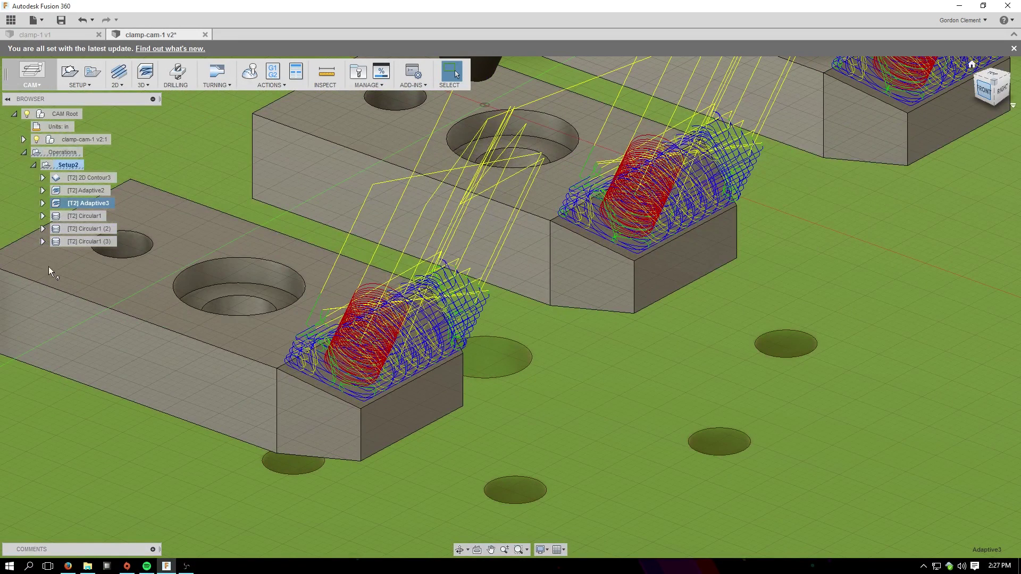
Open the Adaptive3 operation for editing and review its machining boundary, stock contours, rest machining and tool orientation settings
right_click(88, 201)
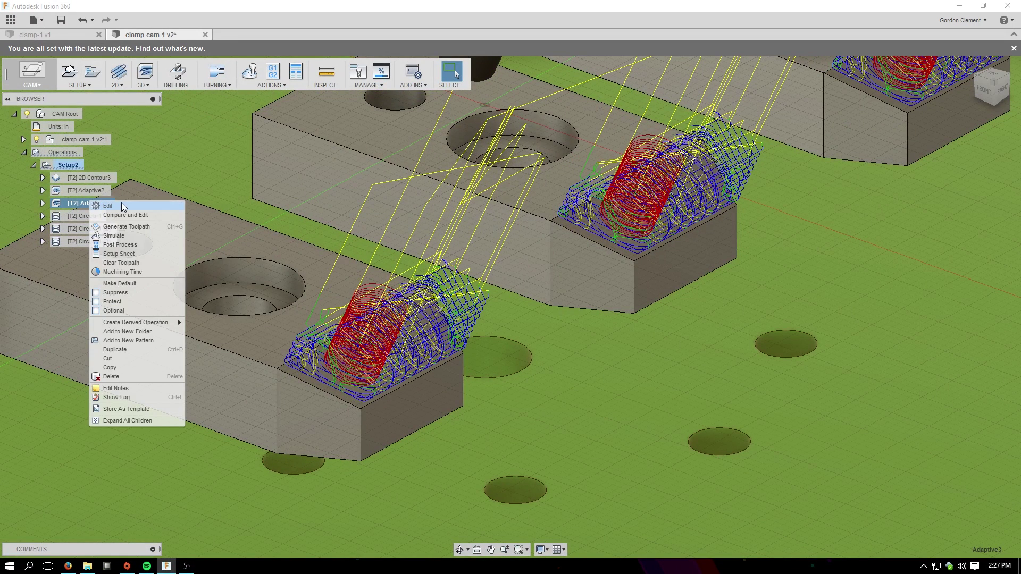
left_click(122, 204)
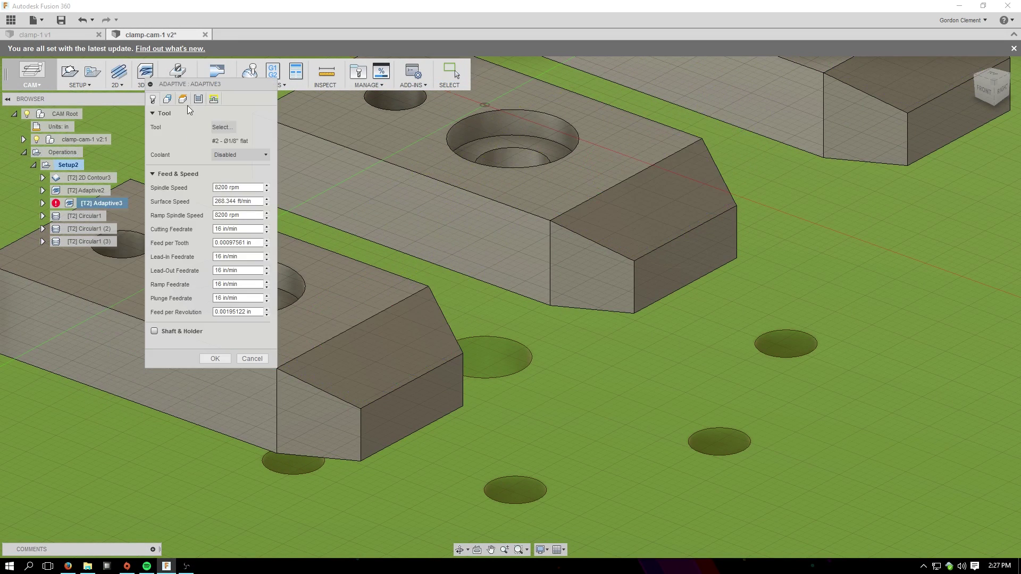
left_click(197, 99)
left_click(168, 100)
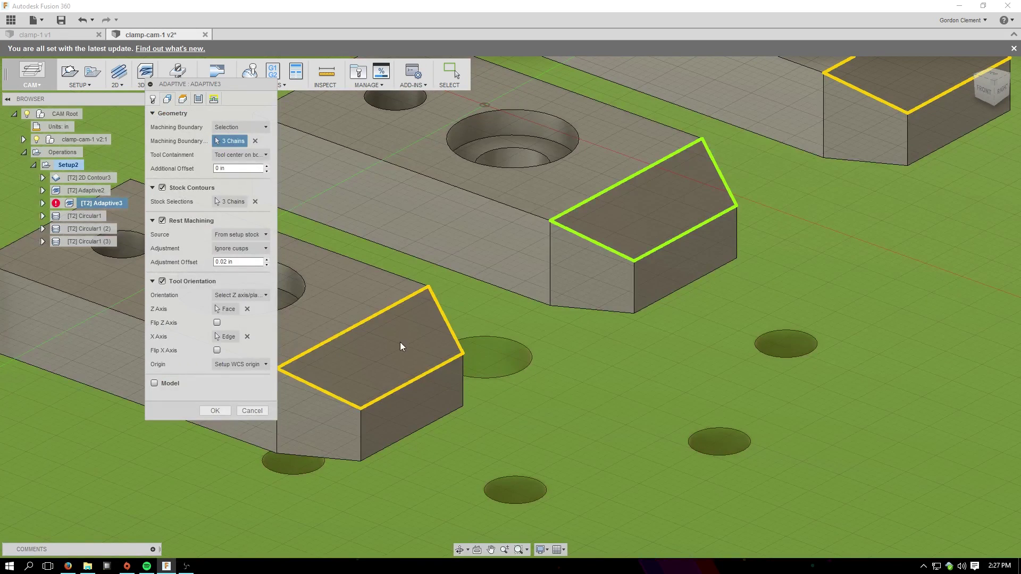
scroll(399, 343, "down", 5)
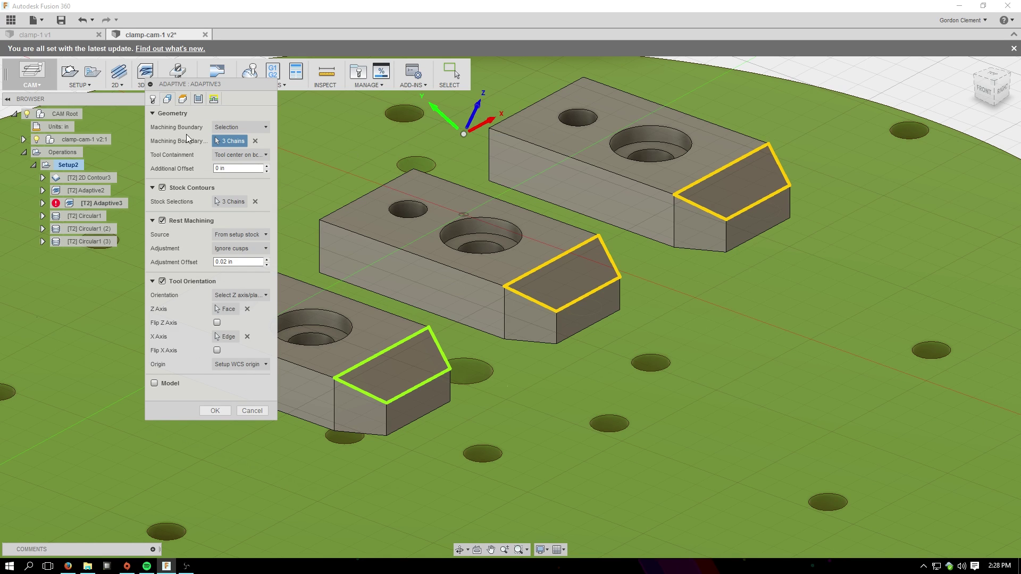
Check the Adaptive3 linking, passes and heights settings, and return to its geometry settings
left_click(214, 99)
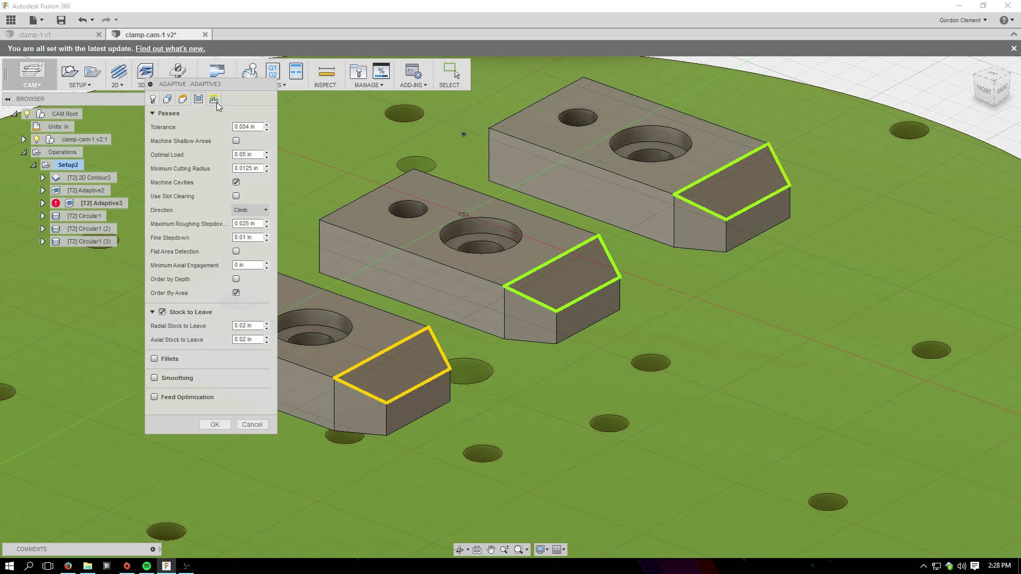
left_click(199, 99)
left_click(182, 99)
left_click(167, 99)
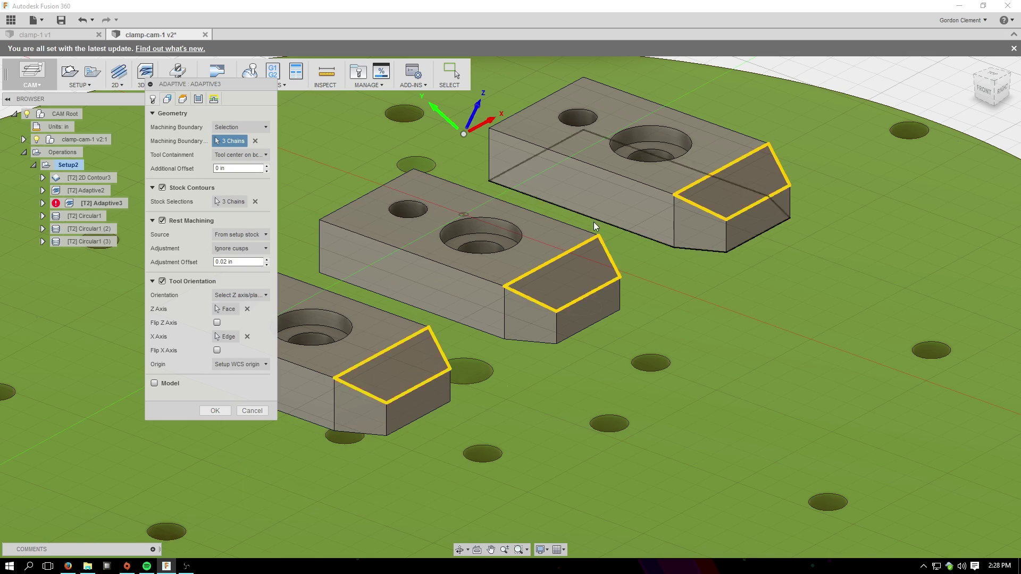
Examine Adaptive3's tilted tool axis relative to the clamps and round fixture plate from several angles, and accept the operation
left_click(1006, 87)
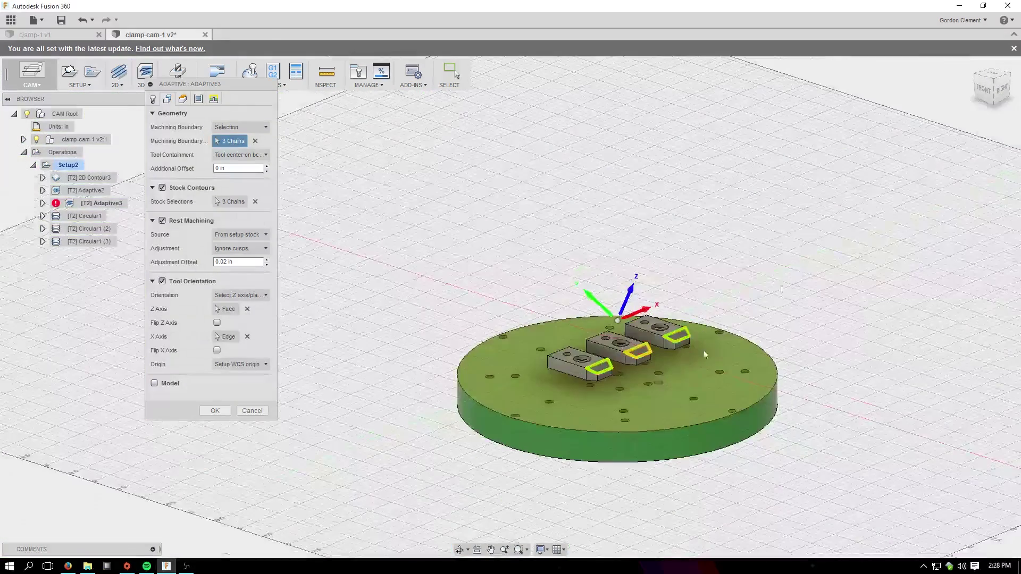
mouse_move(990, 87)
left_mouse_down()
mouse_move(995, 106)
mouse_move(991, 87)
left_mouse_up()
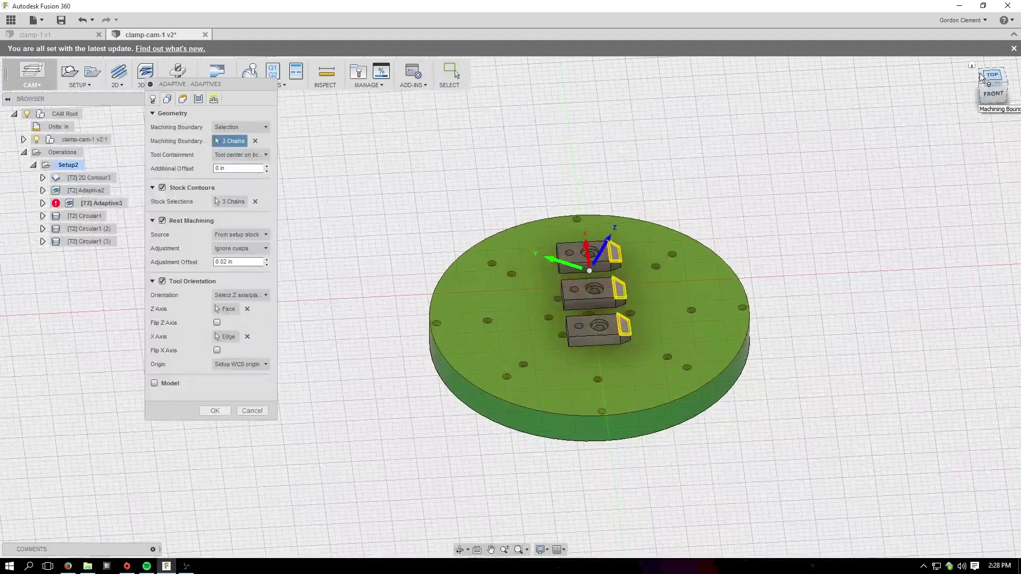
left_click_drag(990, 79, 992, 84)
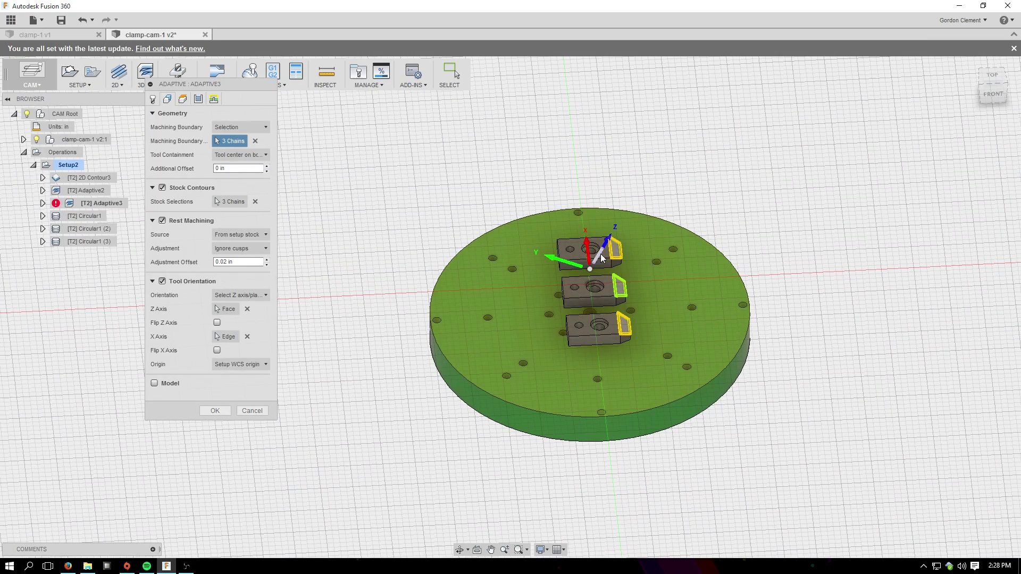
scroll(654, 339, "down", 2)
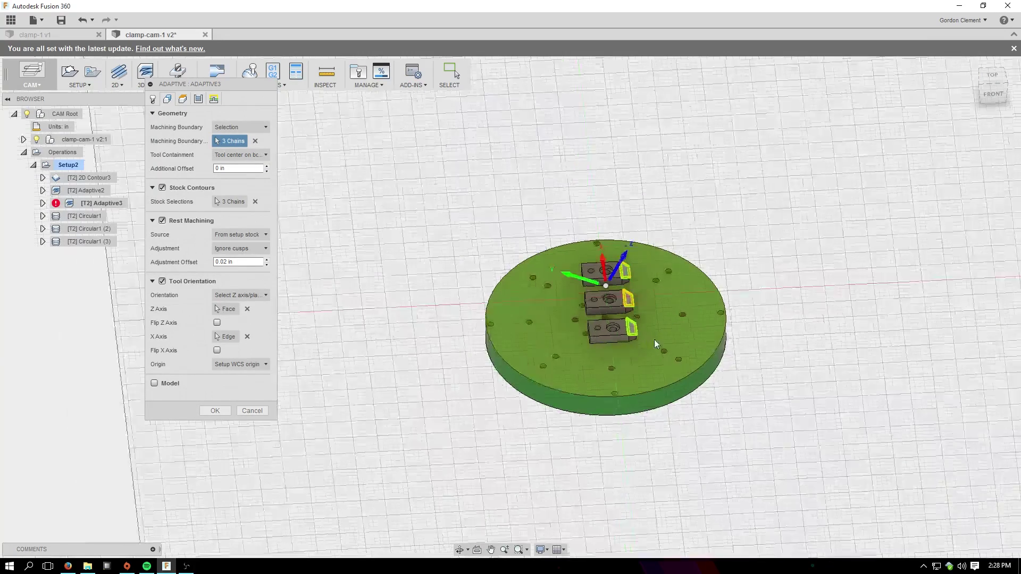
scroll(646, 337, "up", 5)
left_click(998, 83)
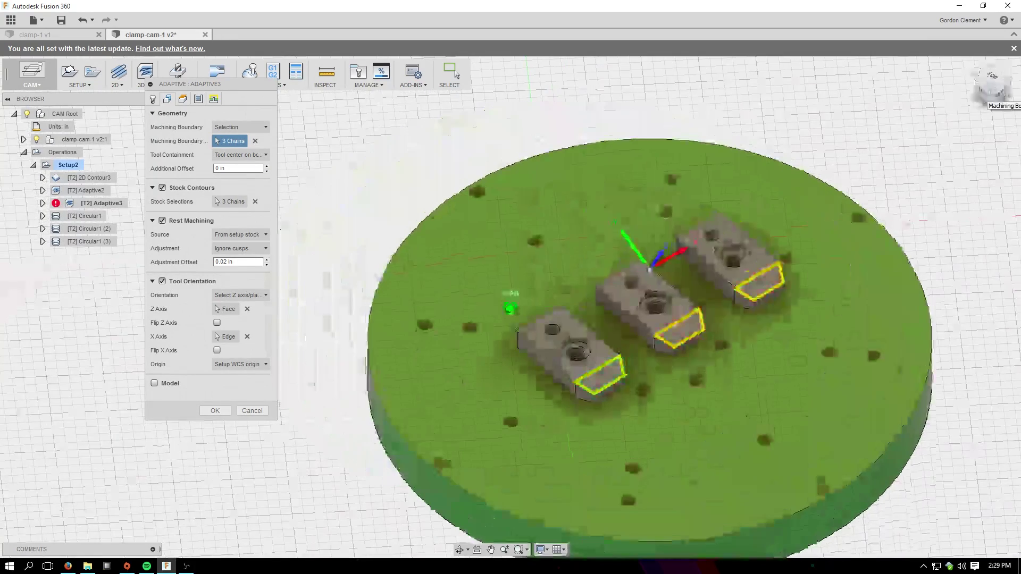
left_click(213, 410)
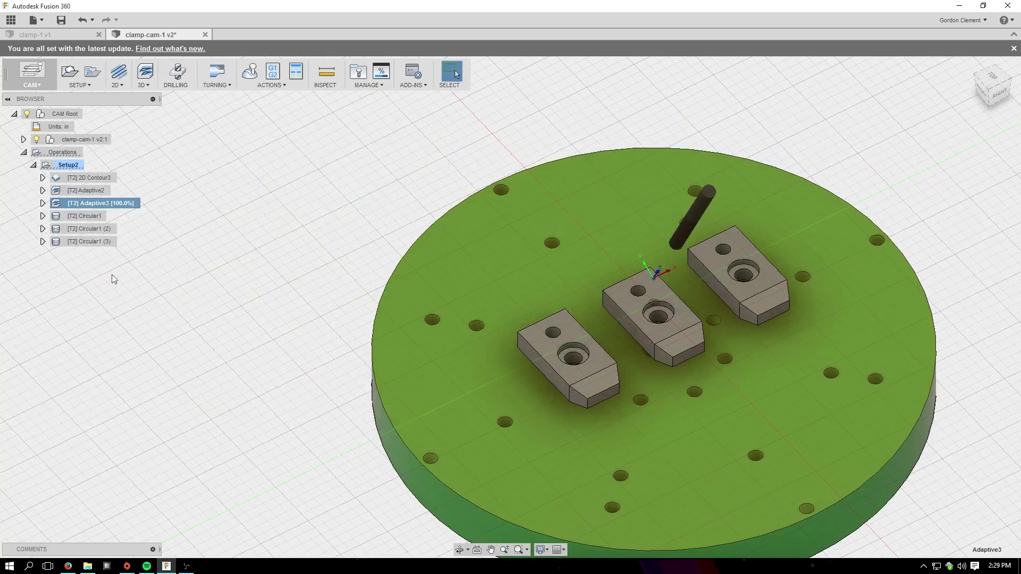
Display the Circular1 toolpath and examine its circular cuts in the large counterbored holes of the three clamps
left_click(85, 216)
scroll(635, 335, "up", 4)
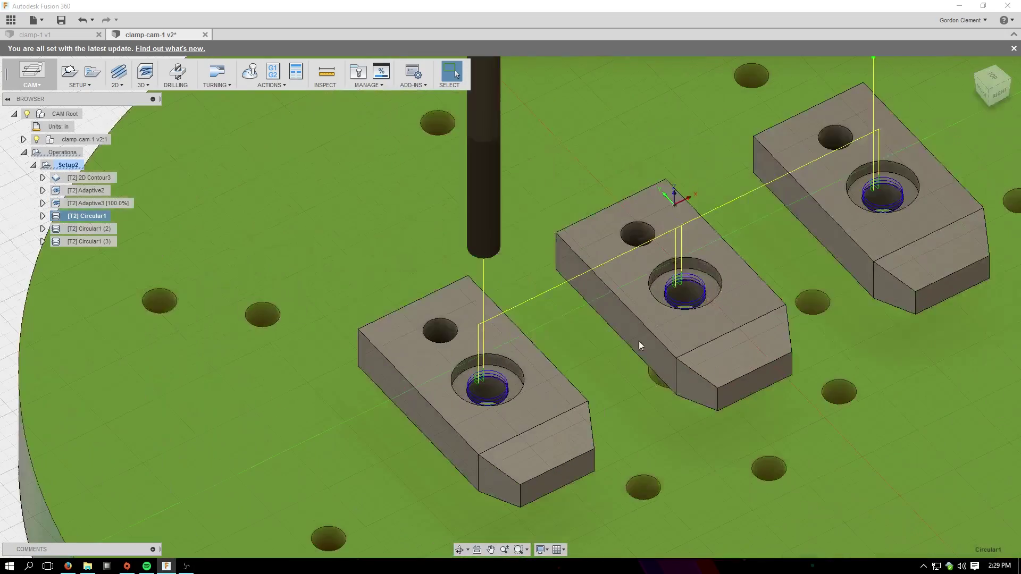
scroll(394, 334, "down", 1)
scroll(364, 322, "up", 1)
scroll(344, 309, "down", 2)
scroll(344, 310, "up", 1)
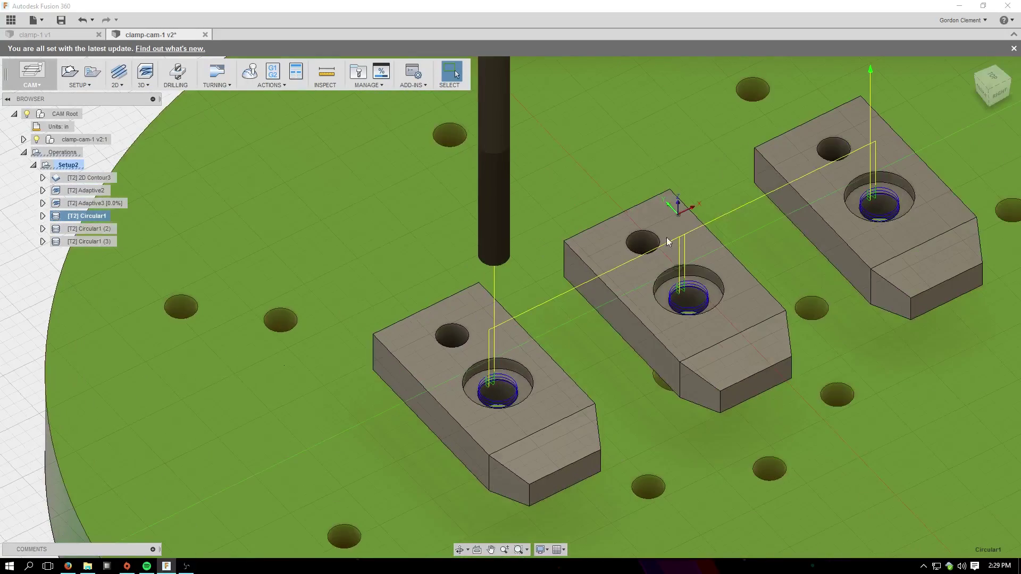
mouse_move(509, 307)
middle_mouse_down("shift")
mouse_move(509, 266)
mouse_move(673, 406)
middle_mouse_up("shift")
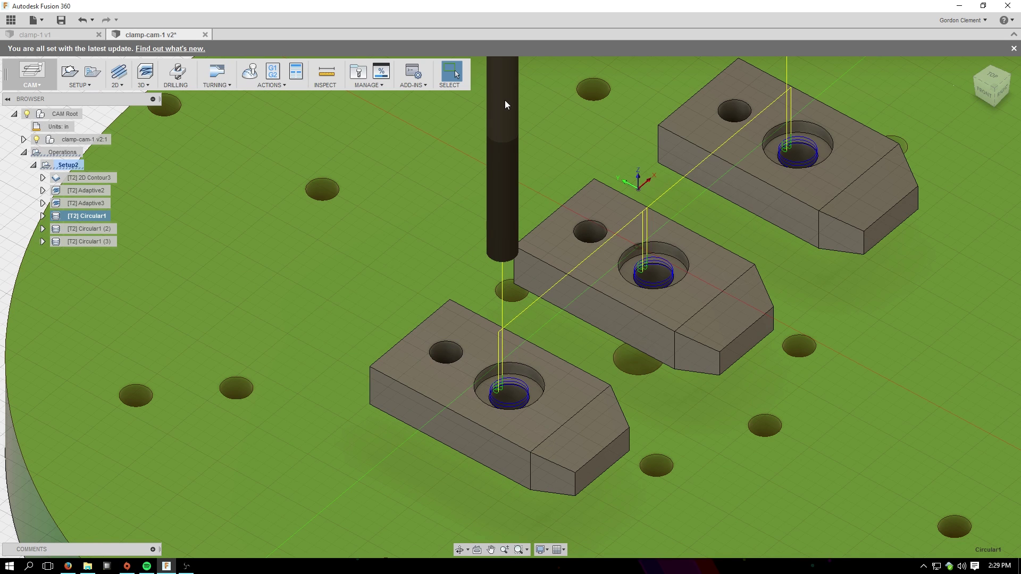
Display the Circular1 (2) toolpath on the three clamps
left_click(78, 229)
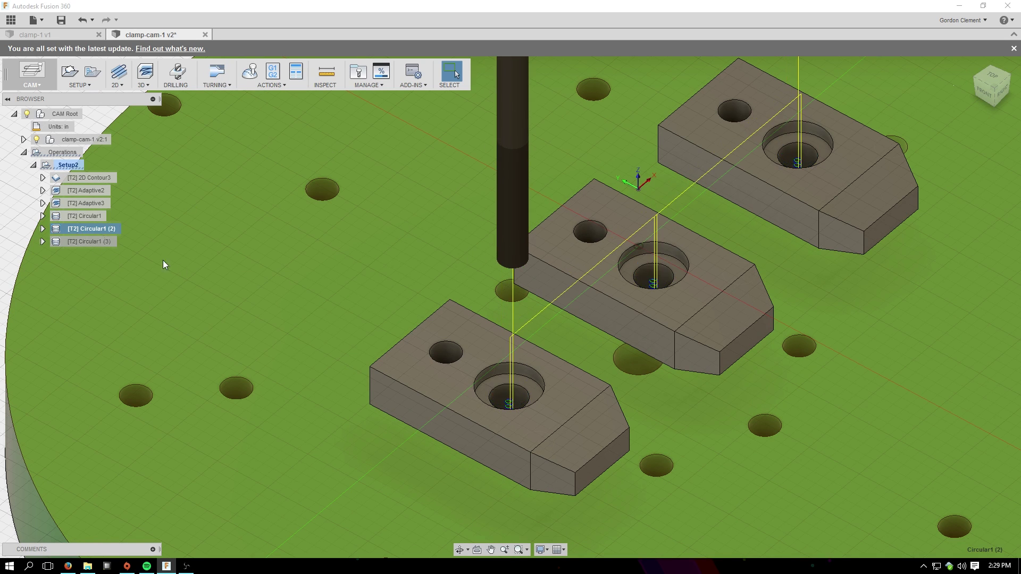